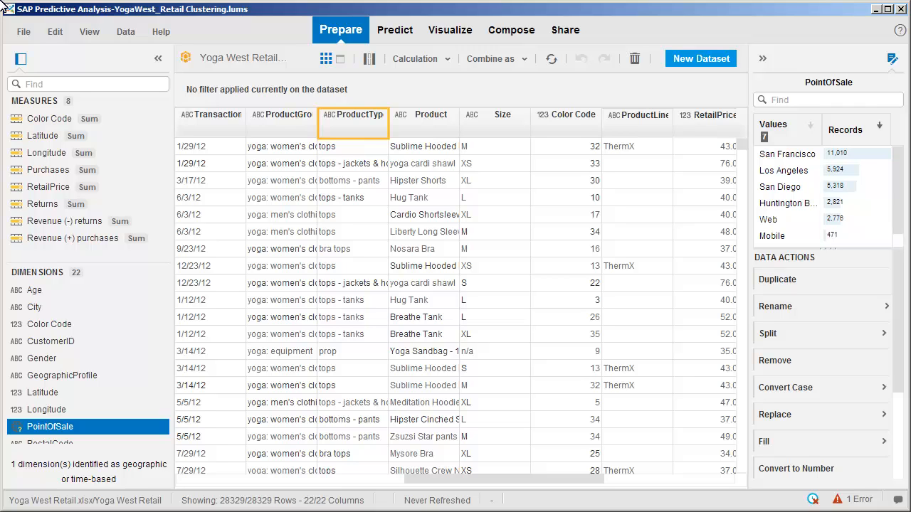
# Show the ProductType value counts in the side panel, led by tops at 9,395
pyautogui.click(349, 126)
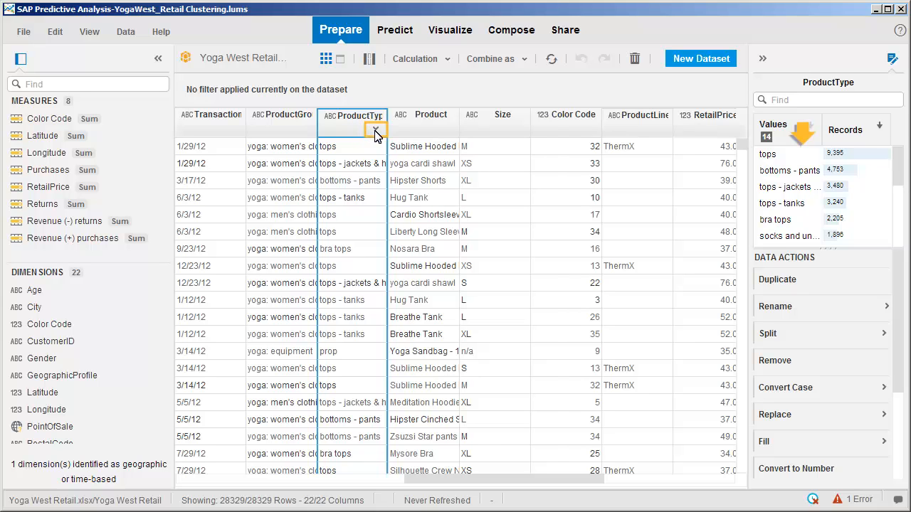
# Filter ProductType to bra tops, tops, tops - jackets & hoodies and tops - tanks
pyautogui.click(376, 130)
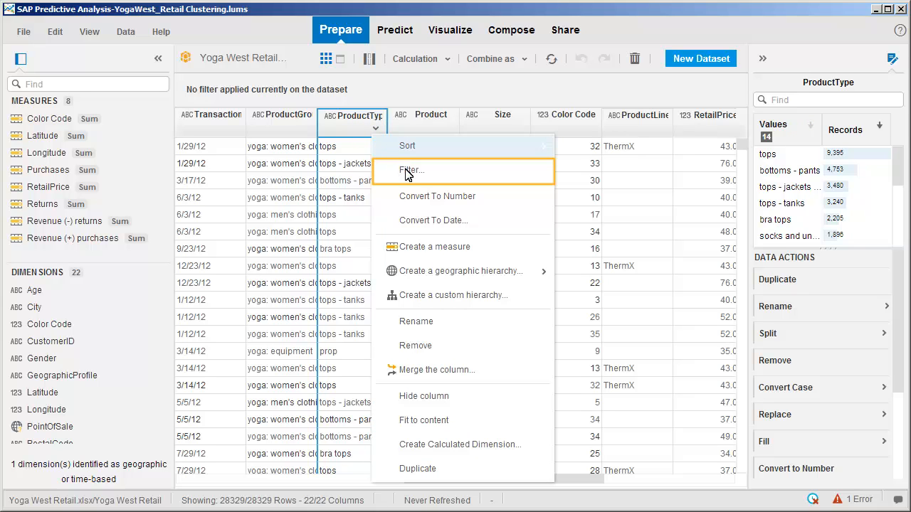
pyautogui.click(411, 174)
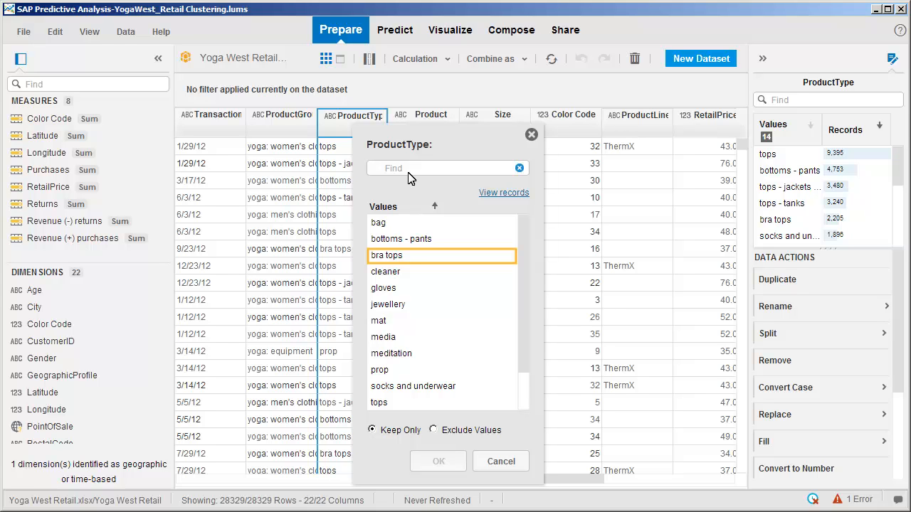
pyautogui.click(457, 258)
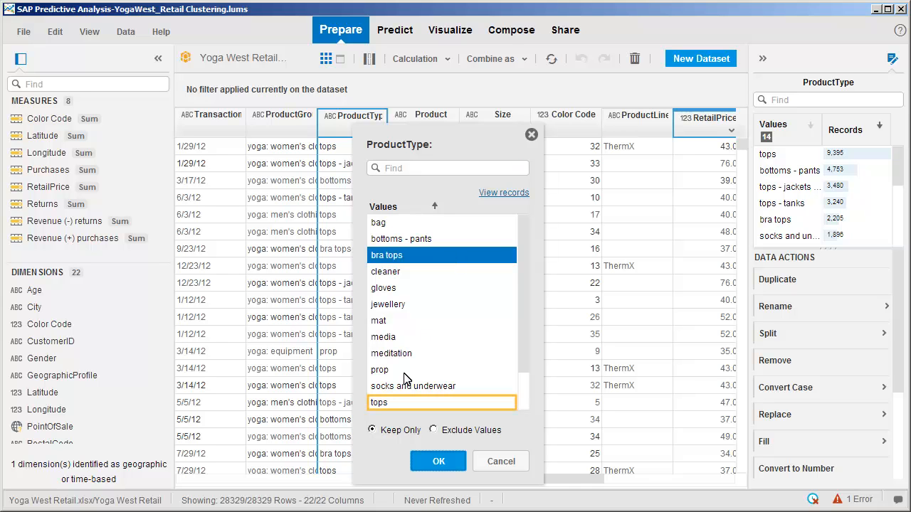
pyautogui.click(394, 403)
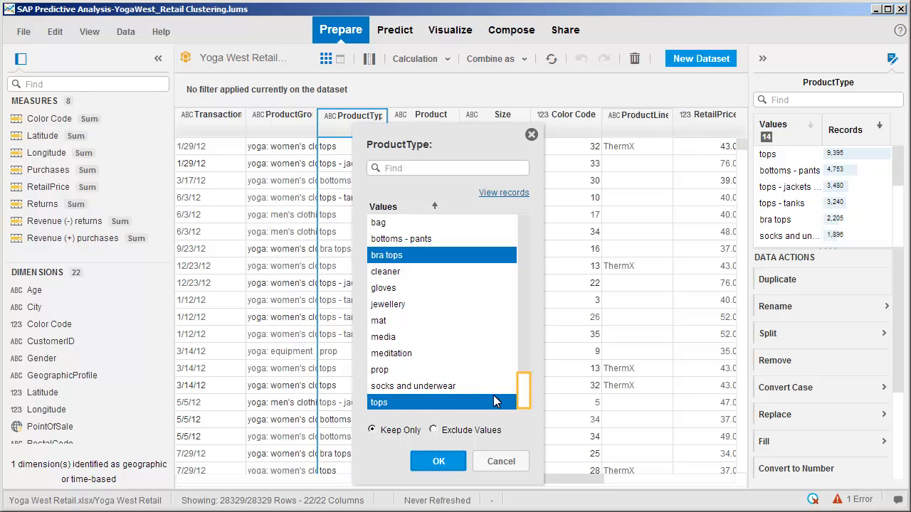
pyautogui.scroll(-1, 525, 396)
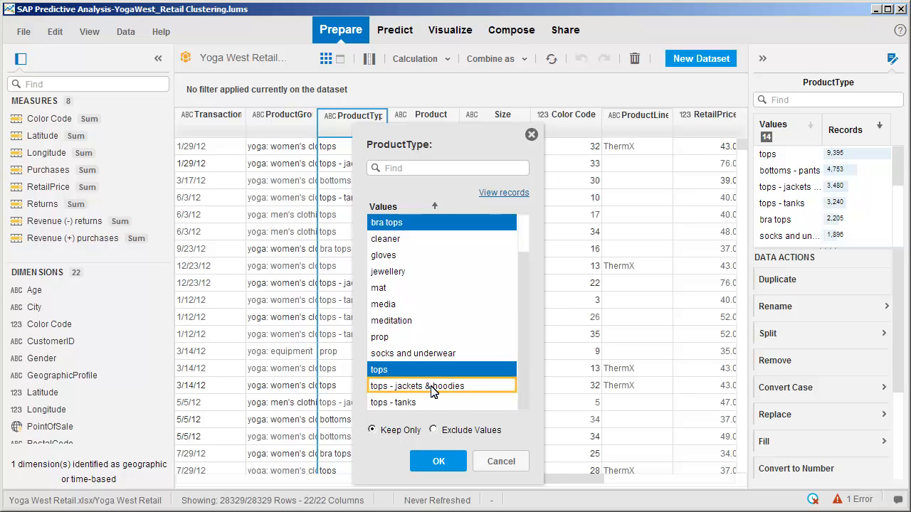
pyautogui.click(400, 385)
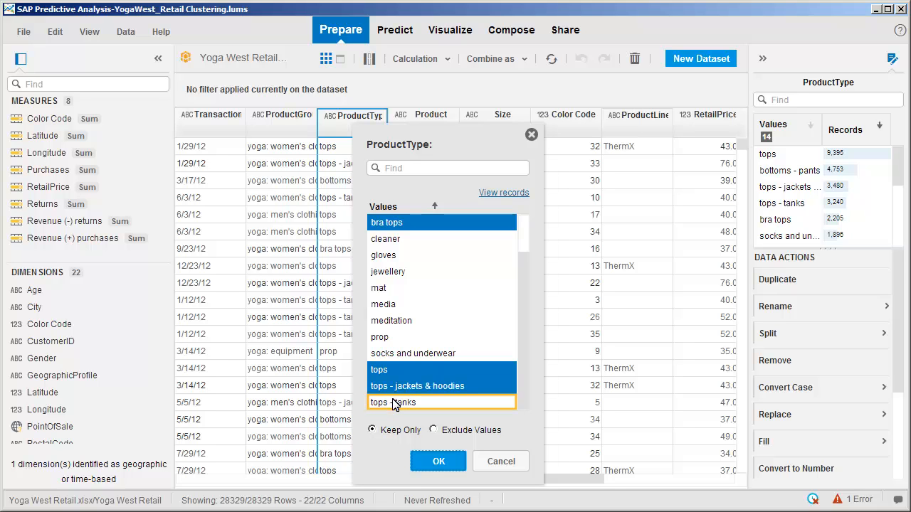
pyautogui.click(394, 406)
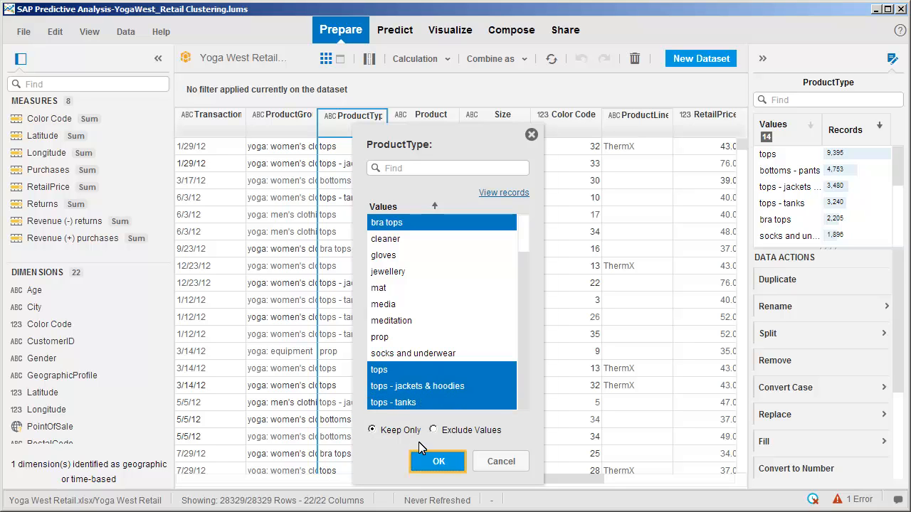
pyautogui.click(438, 463)
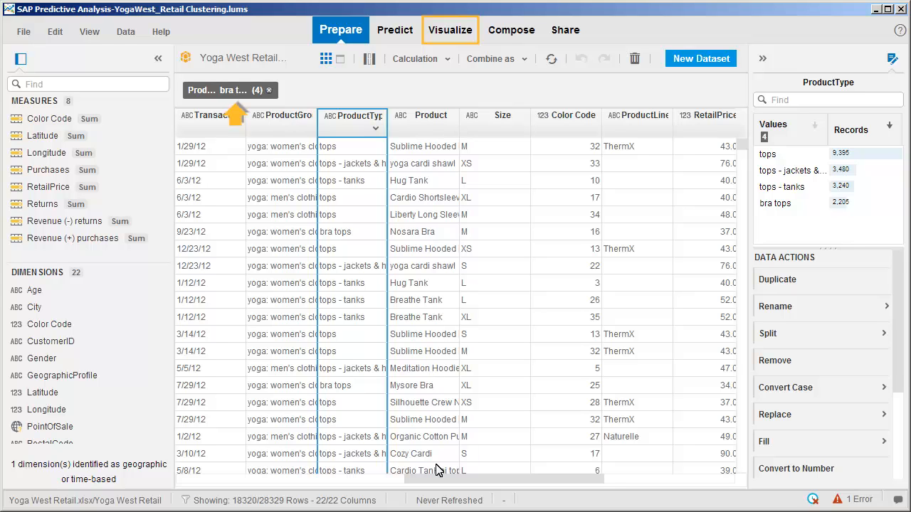
# View the filtered data as a Purchases by ProductType bar chart in Visualize
pyautogui.click(450, 32)
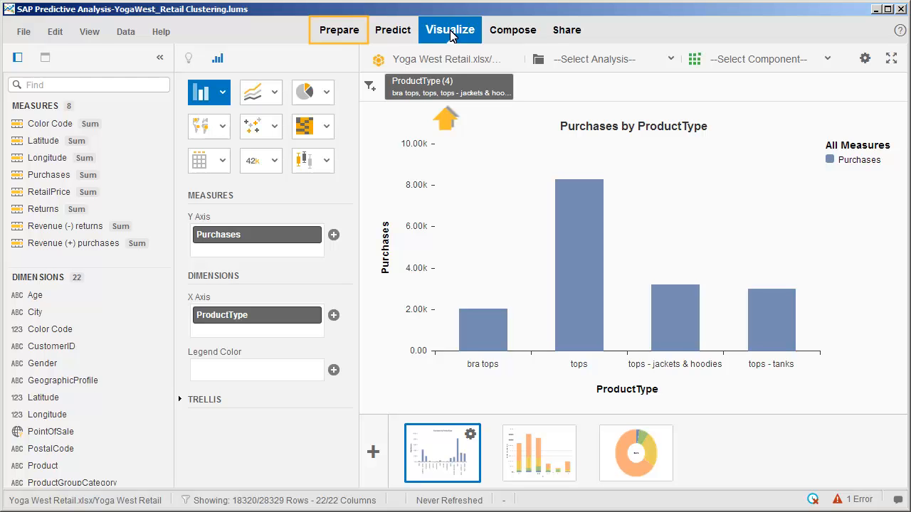
# Remove the ProductType filter to restore all 28329 rows, then switch to Predict
pyautogui.click(340, 32)
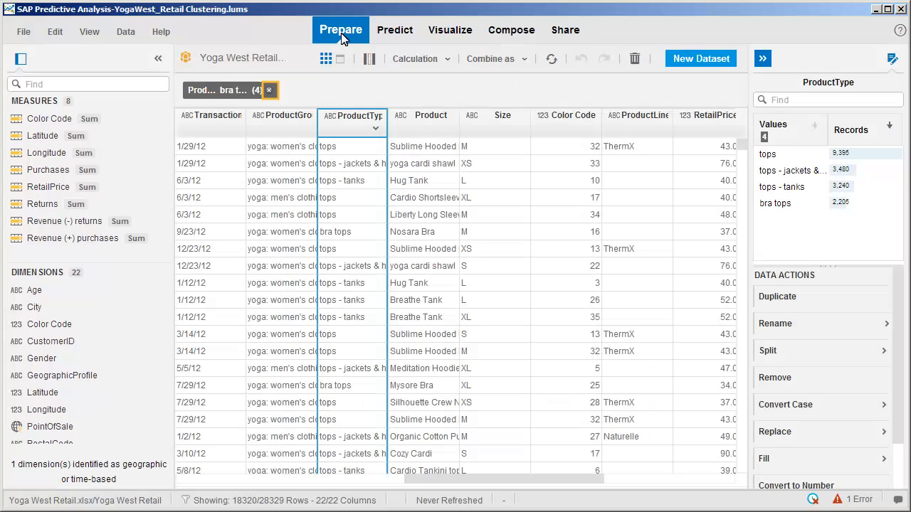
pyautogui.click(270, 91)
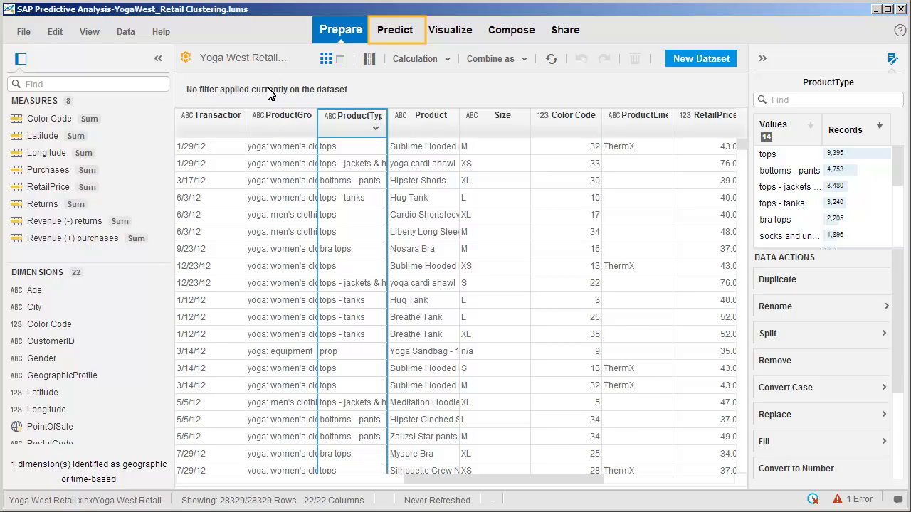
pyautogui.click(394, 35)
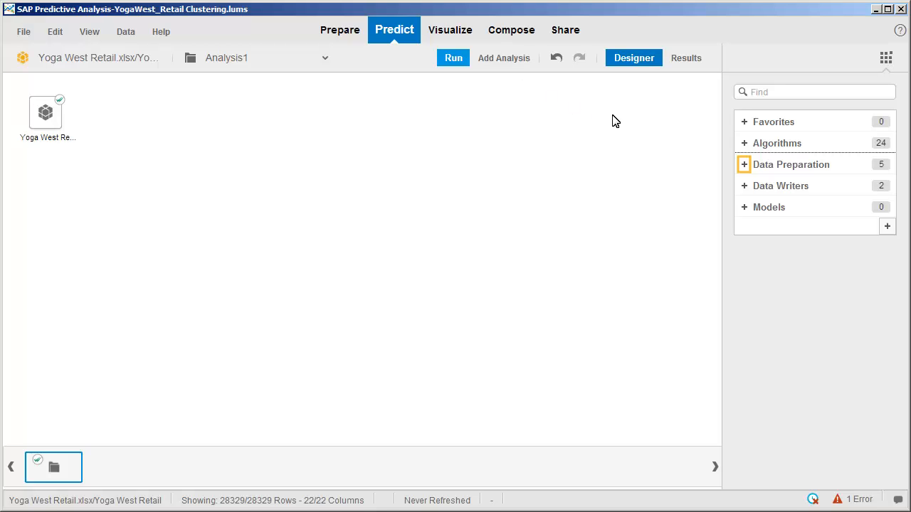
# Add a Filter component after the Yoga West Retail source and open its settings
pyautogui.click(744, 166)
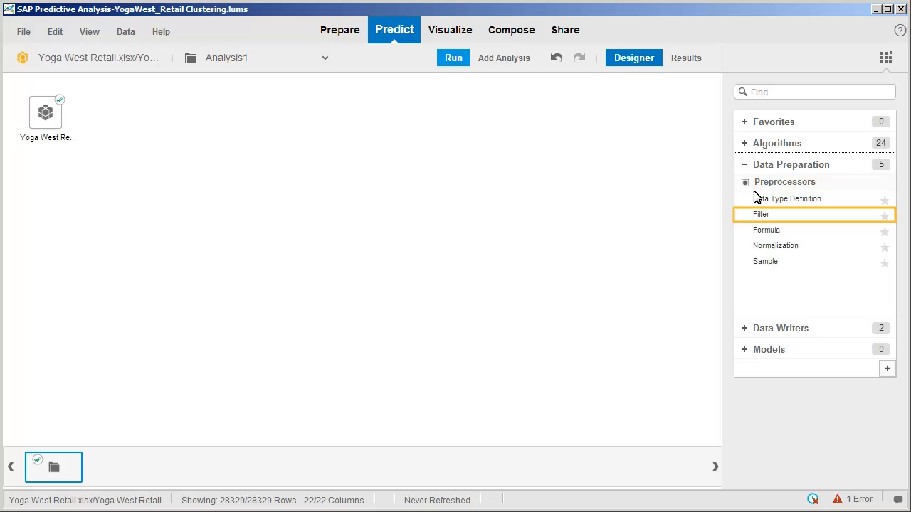
pyautogui.doubleClick(764, 218)
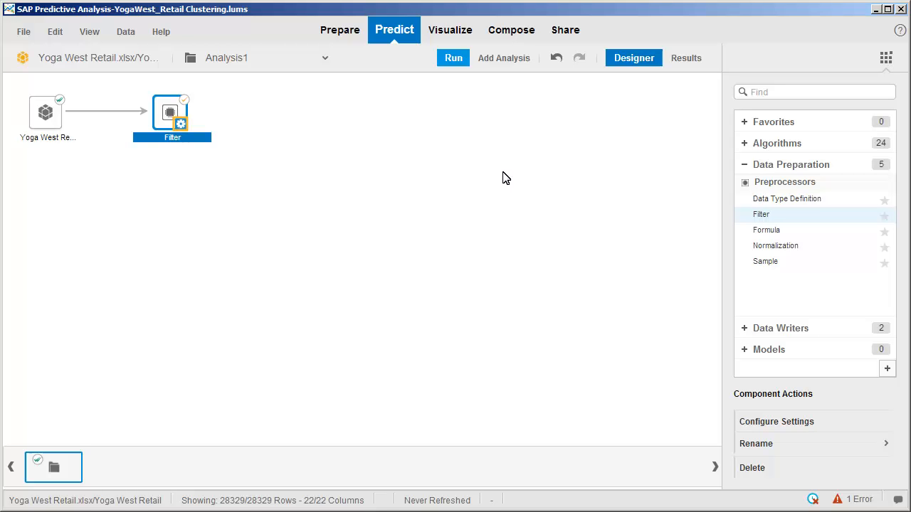
pyautogui.click(181, 122)
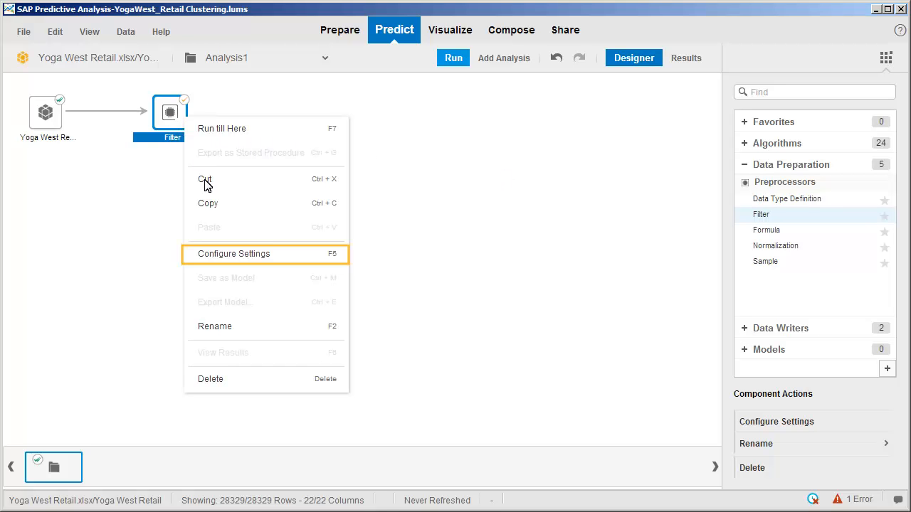
pyautogui.click(235, 254)
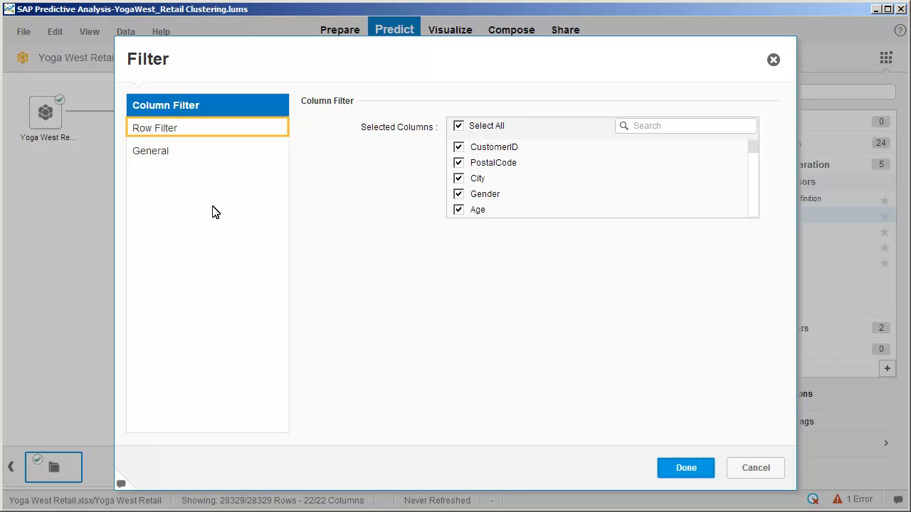
# Enter the row filter INSTRING([ProductType],'top') and validate it
pyautogui.click(176, 131)
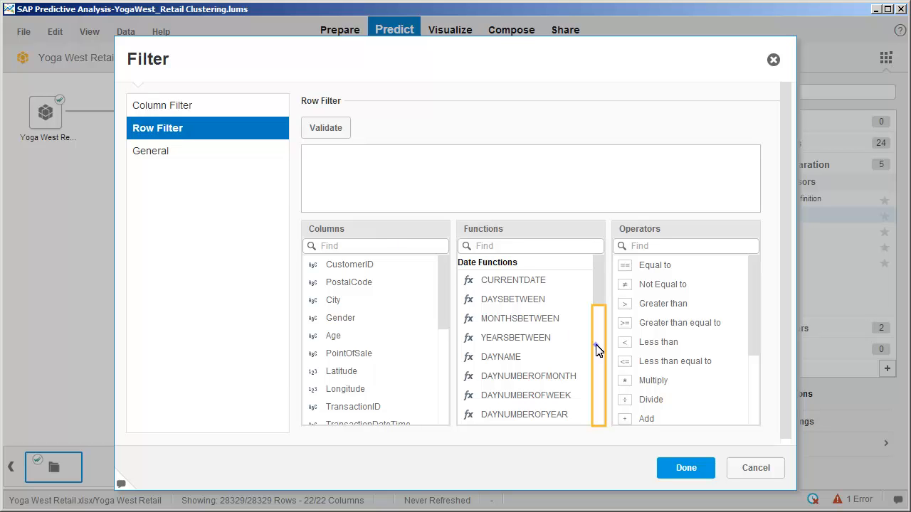
pyautogui.click(596, 349)
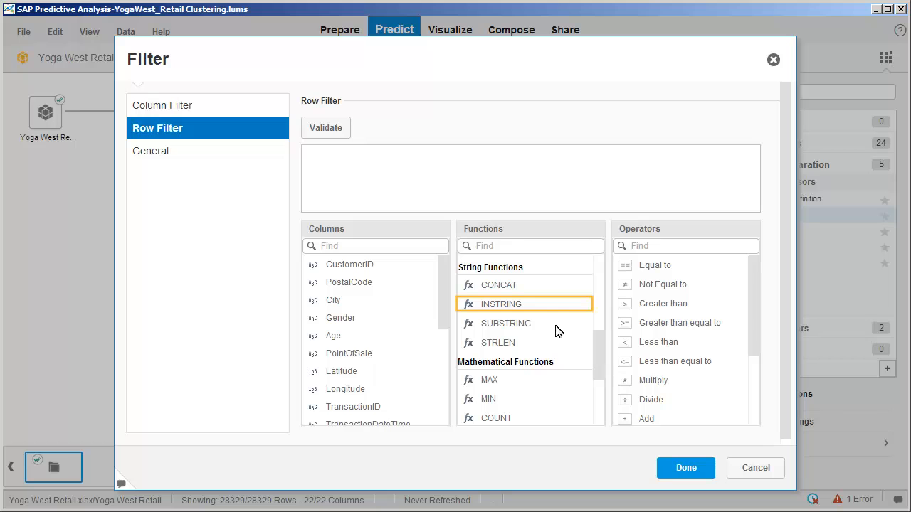
pyautogui.doubleClick(502, 304)
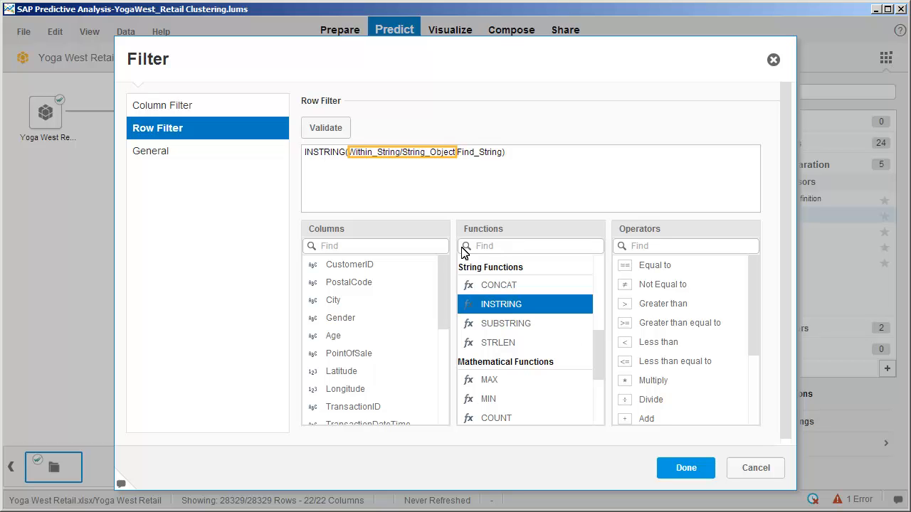
pyautogui.click(386, 154)
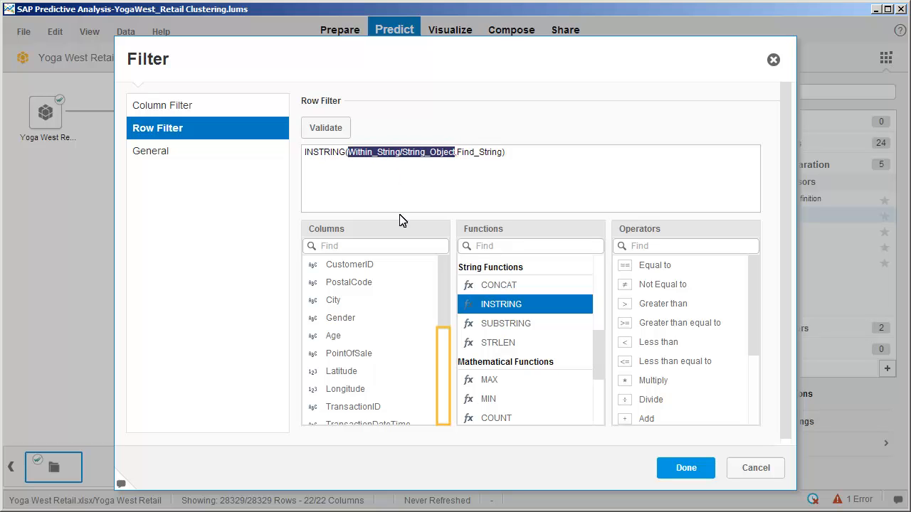
pyautogui.click(441, 399)
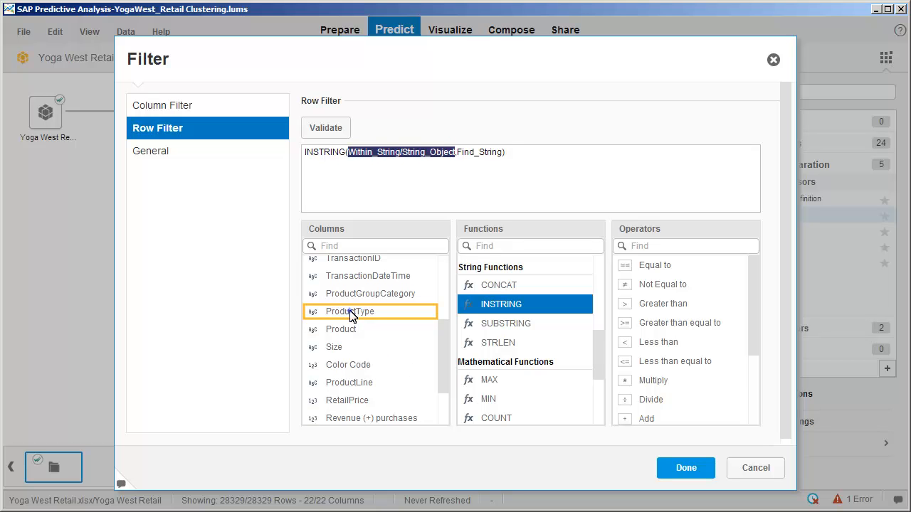
pyautogui.doubleClick(350, 314)
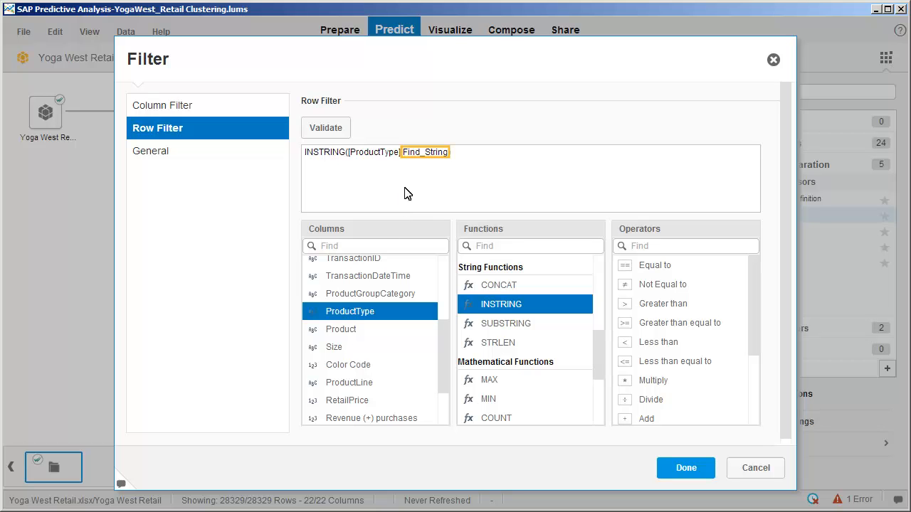
pyautogui.write("'top'")
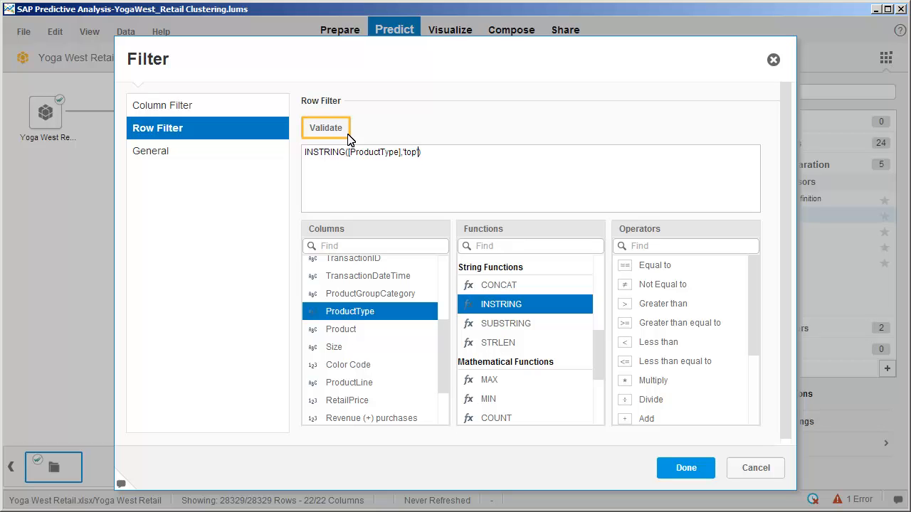
pyautogui.click(317, 133)
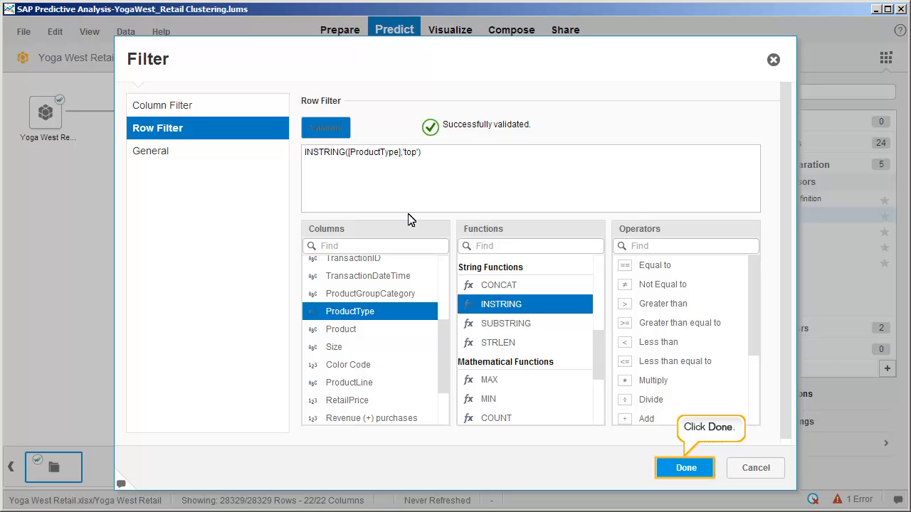
# Apply the filter, run the analysis, review the 'top'-only results, and move to Visualize
pyautogui.click(685, 469)
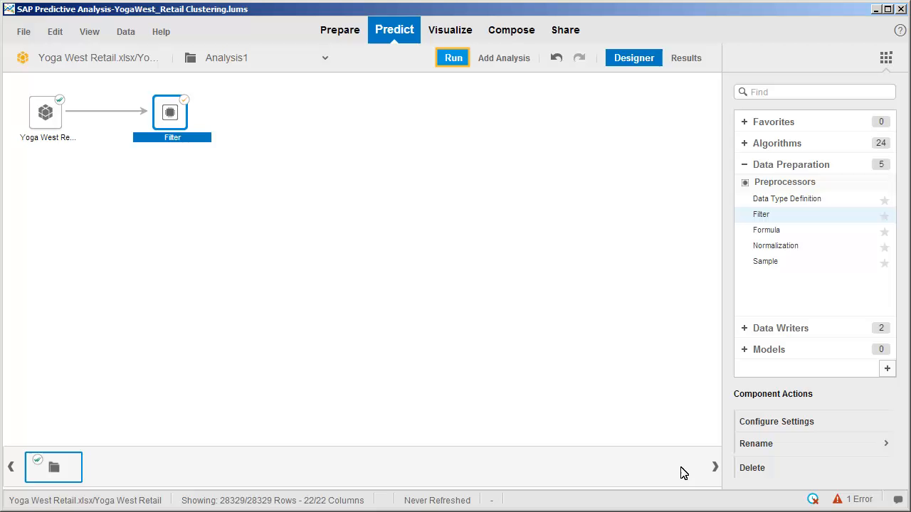
pyautogui.click(450, 51)
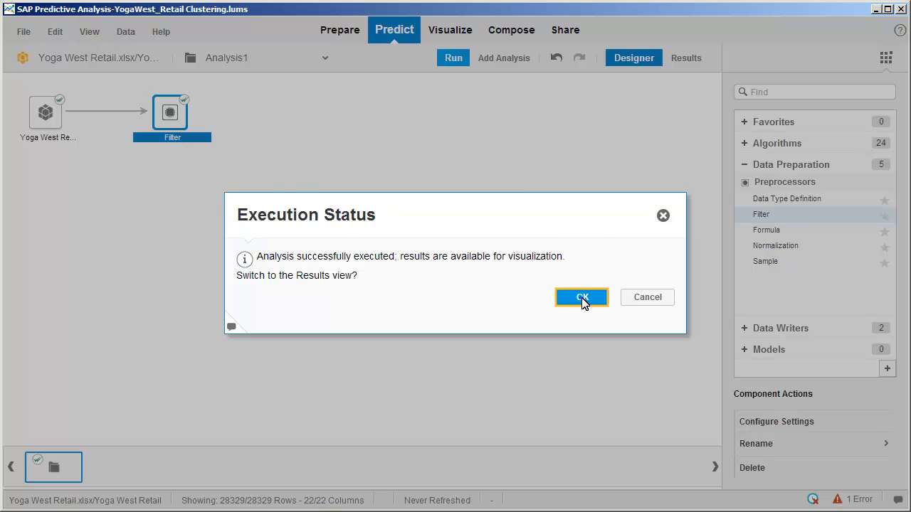
pyautogui.click(582, 299)
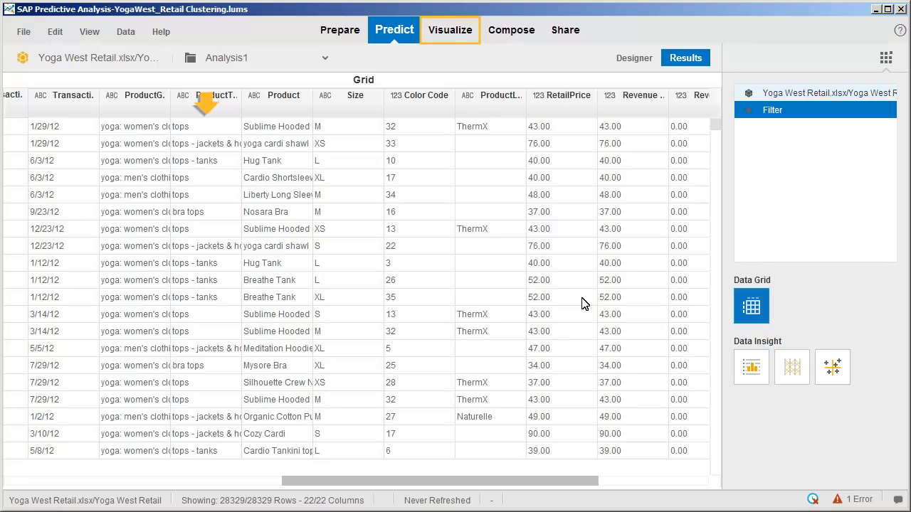
pyautogui.click(442, 32)
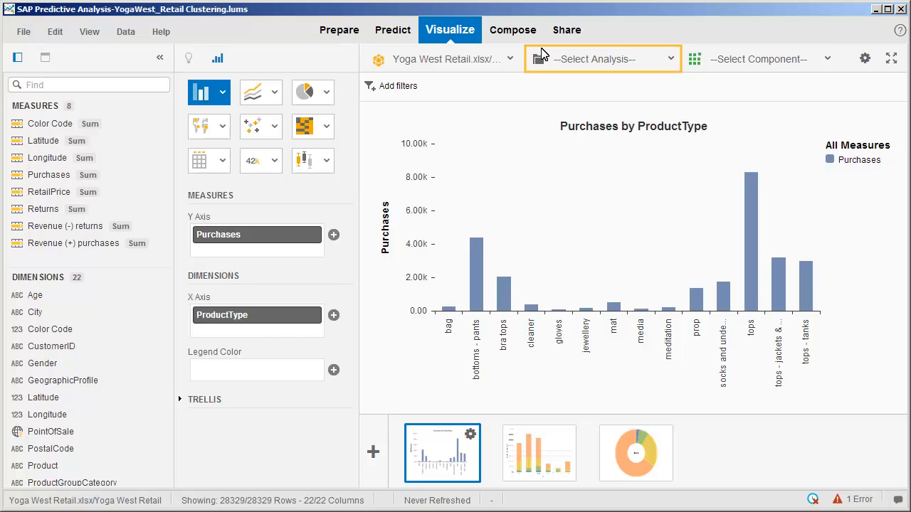
# Use the Filter component output of Analysis1 (18320 rows) as the chart's data
pyautogui.click(589, 62)
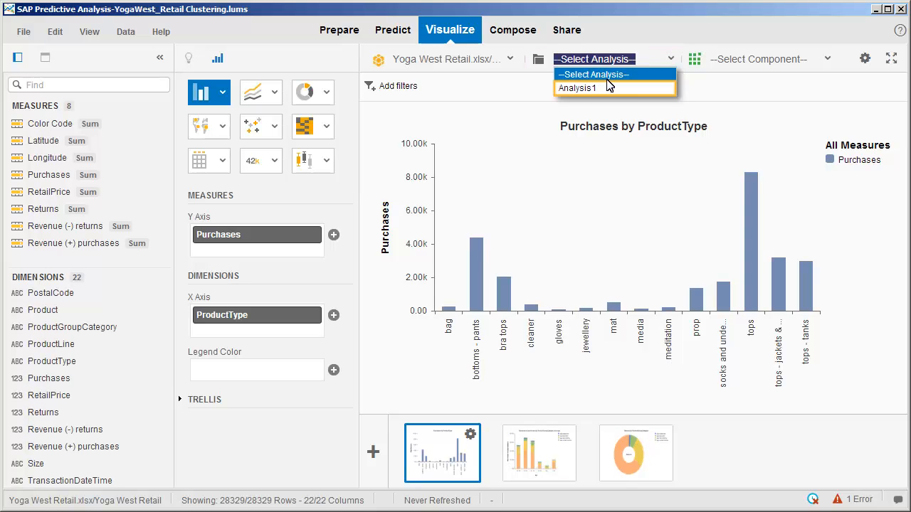
pyautogui.click(616, 88)
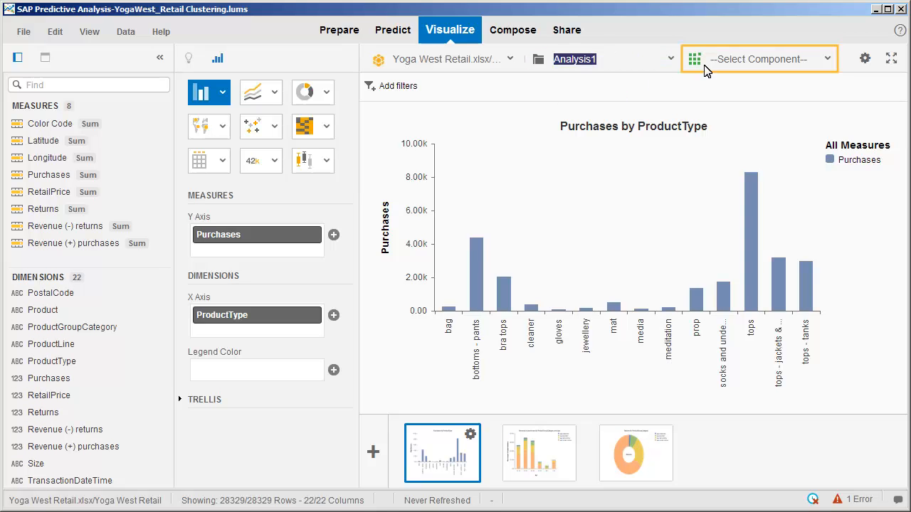
pyautogui.click(758, 59)
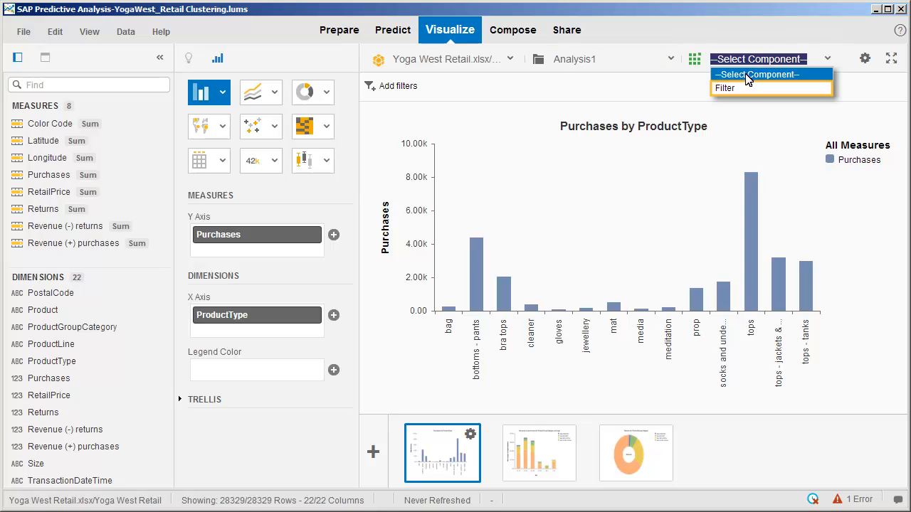
pyautogui.click(739, 88)
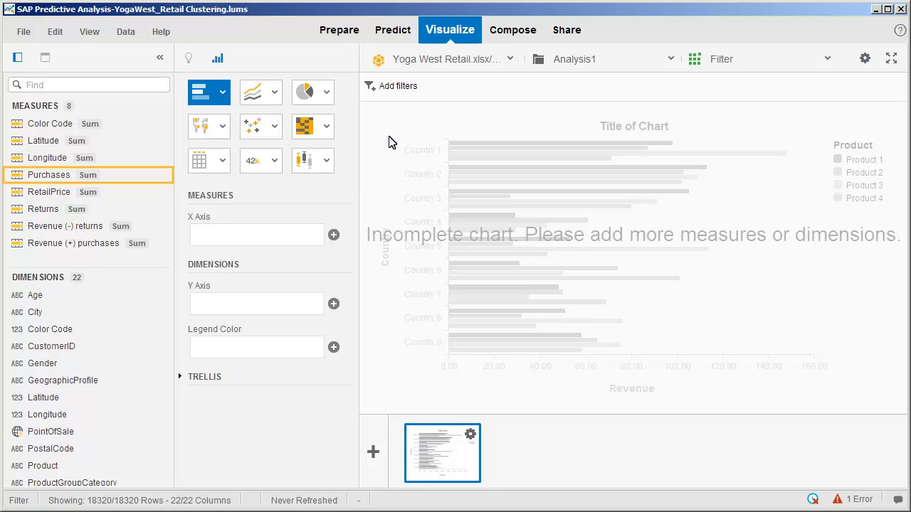
# Chart Purchases by ProductType, showing the four tops categories with tops highest near 8,300
pyautogui.doubleClick(137, 177)
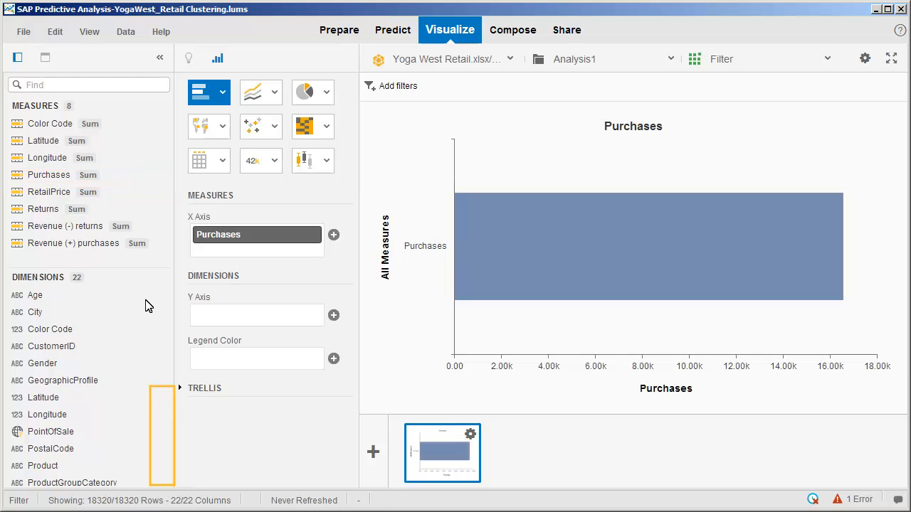
pyautogui.click(157, 422)
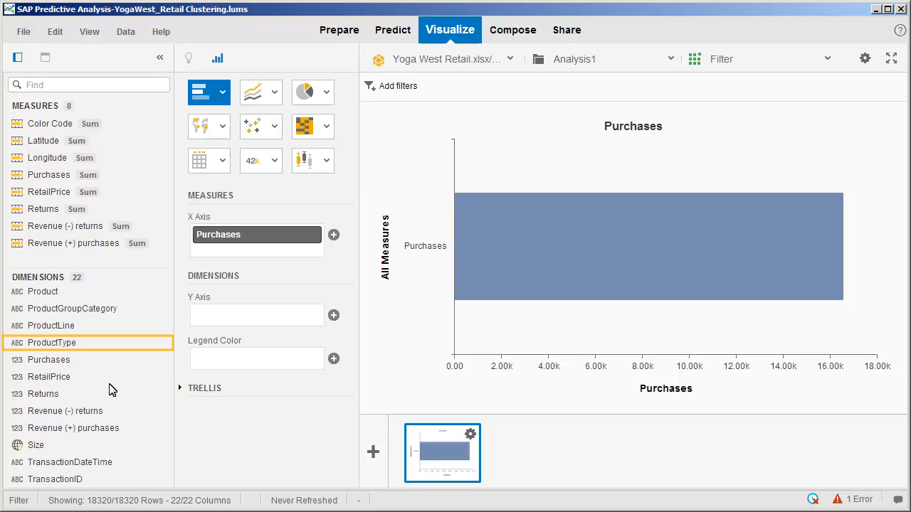
pyautogui.doubleClick(52, 341)
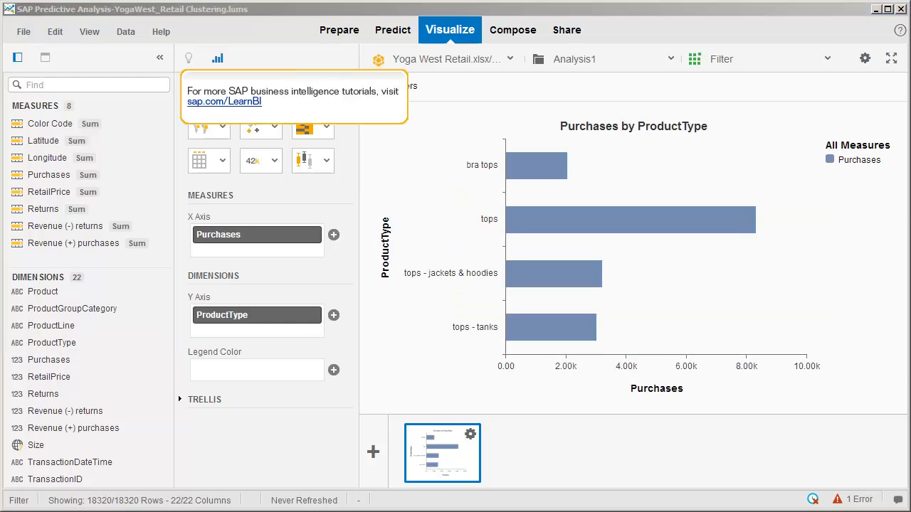